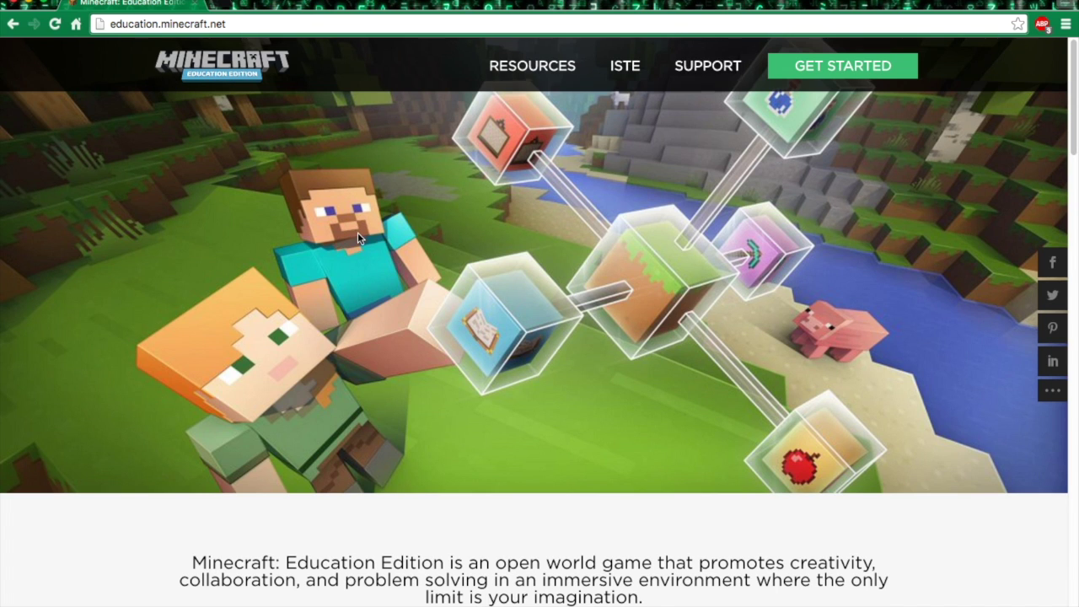
# - Browse the Education Edition home page, then go to the Get Started sign-up page
pyautogui.scroll(-5, 358, 232)
pyautogui.scroll(2, 421, 296)
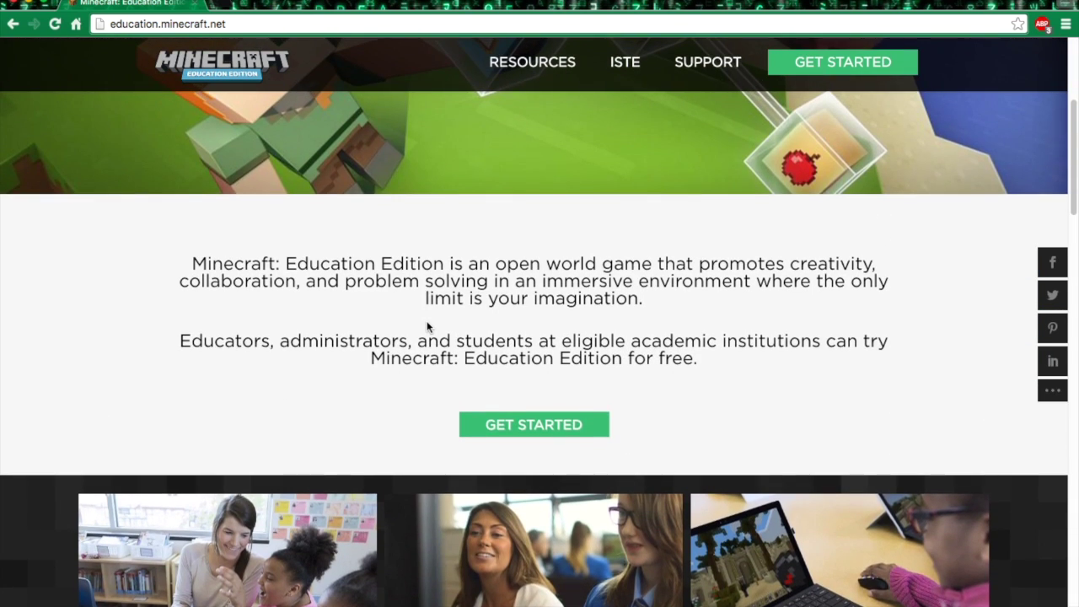
pyautogui.scroll(3, 427, 326)
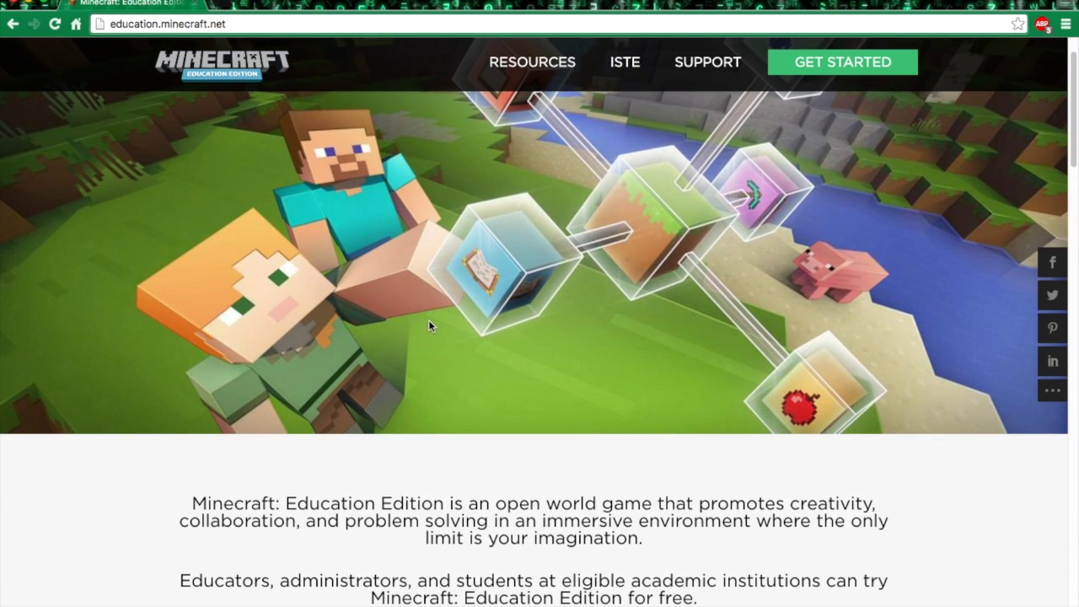
pyautogui.scroll(1, 428, 297)
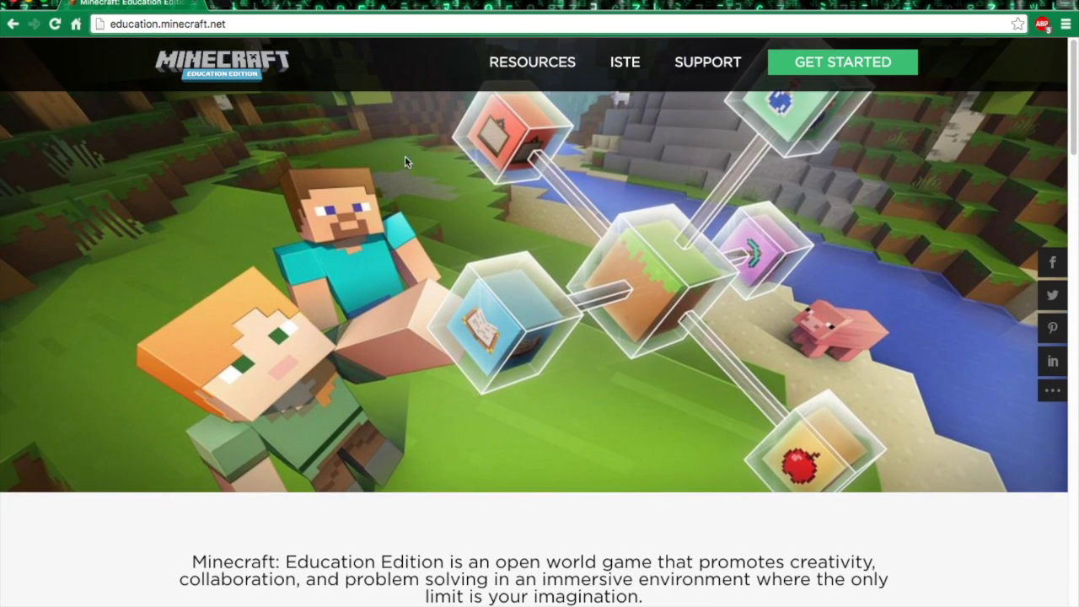
pyautogui.scroll(-3, 296, 140)
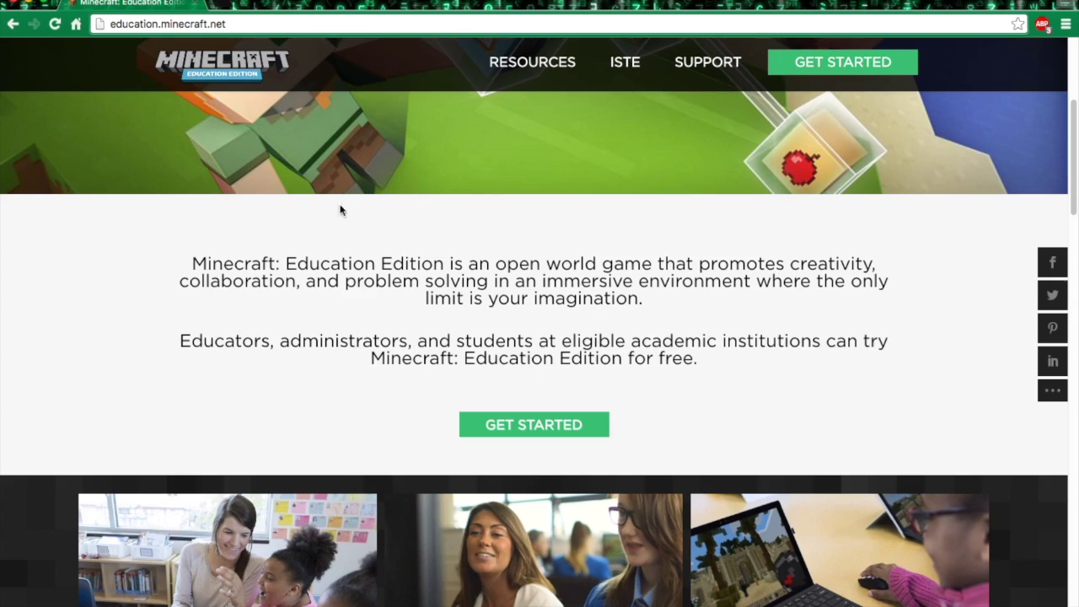
pyautogui.scroll(-3, 338, 210)
pyautogui.scroll(-6, 459, 201)
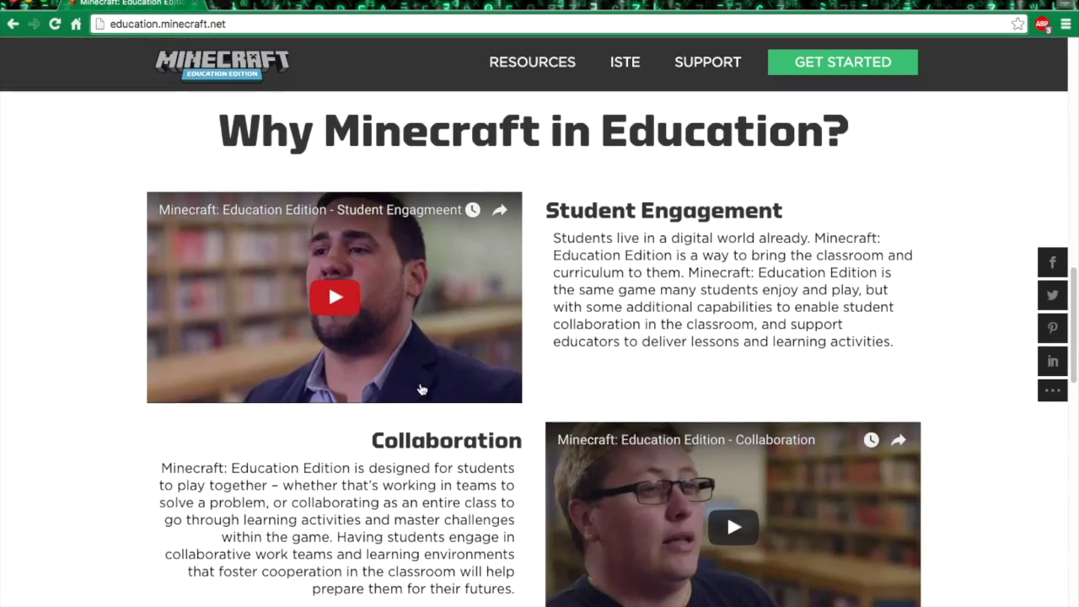
pyautogui.scroll(-3, 563, 346)
pyautogui.scroll(-6, 562, 345)
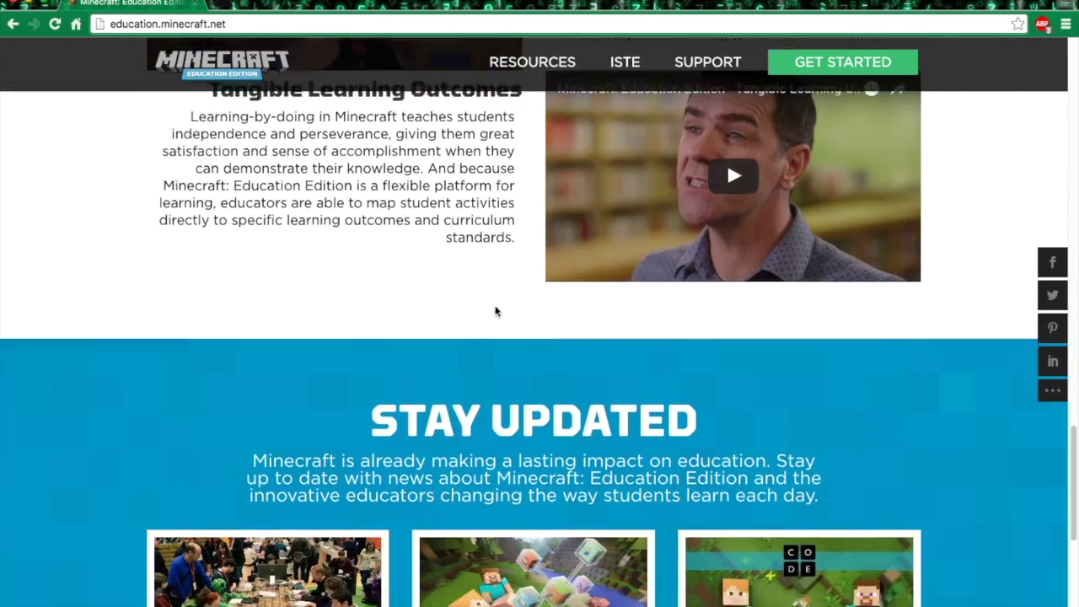
pyautogui.scroll(-6, 496, 311)
pyautogui.scroll(1, 594, 394)
pyautogui.scroll(15, 608, 389)
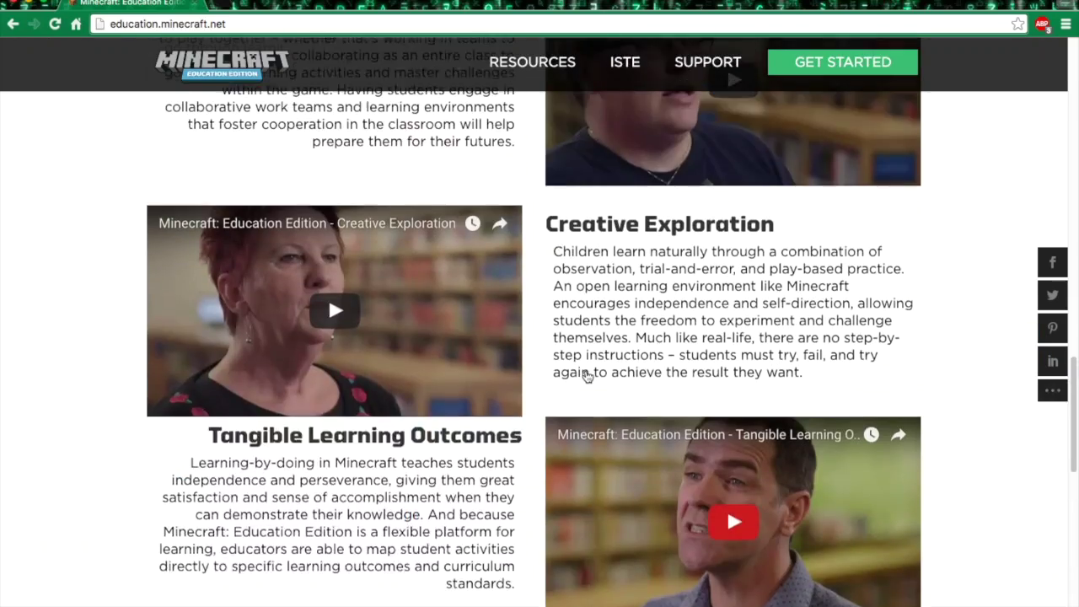
pyautogui.scroll(8, 587, 351)
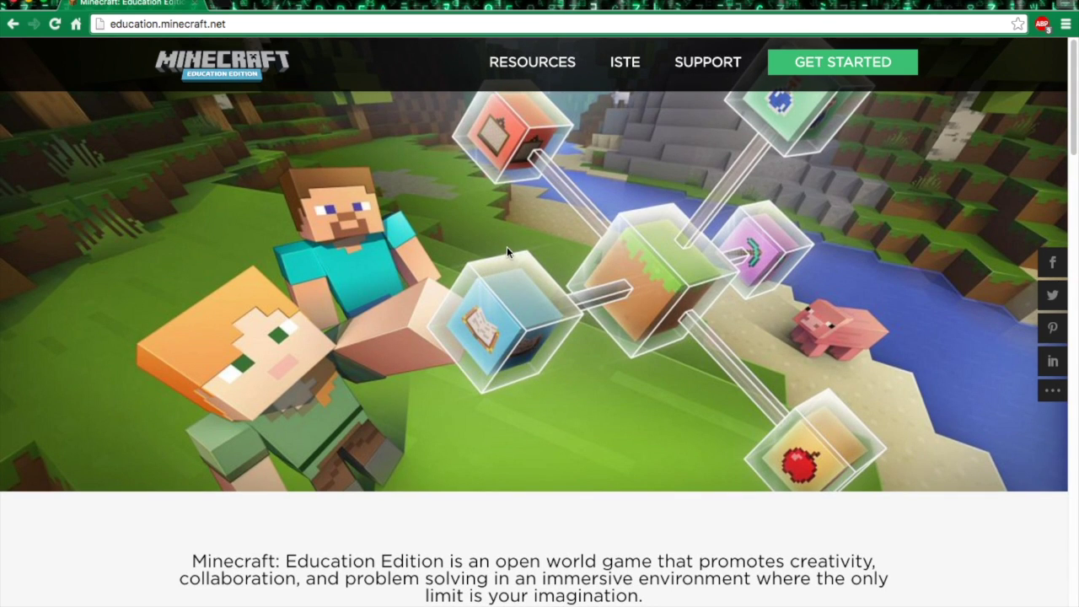
pyautogui.scroll(-4, 507, 249)
pyautogui.scroll(2, 501, 256)
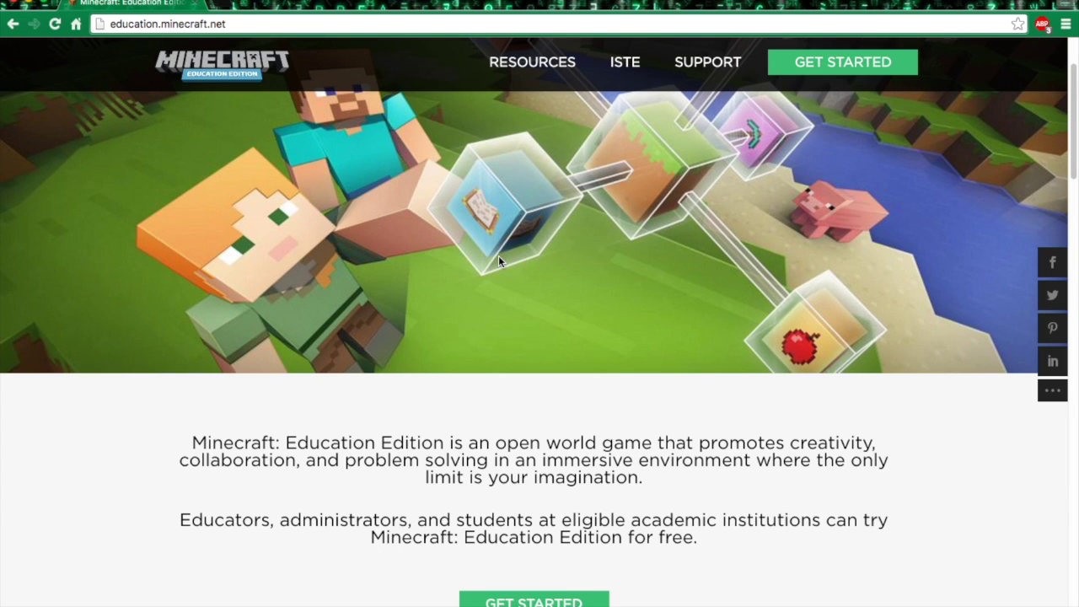
pyautogui.scroll(-3, 607, 337)
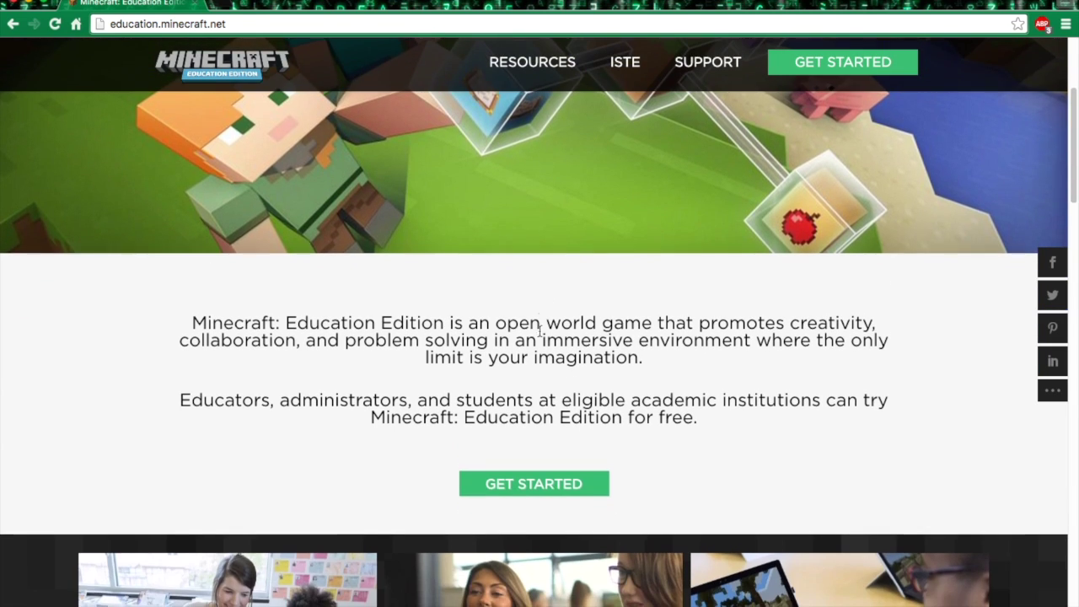
pyautogui.scroll(5, 513, 405)
pyautogui.scroll(1, 516, 387)
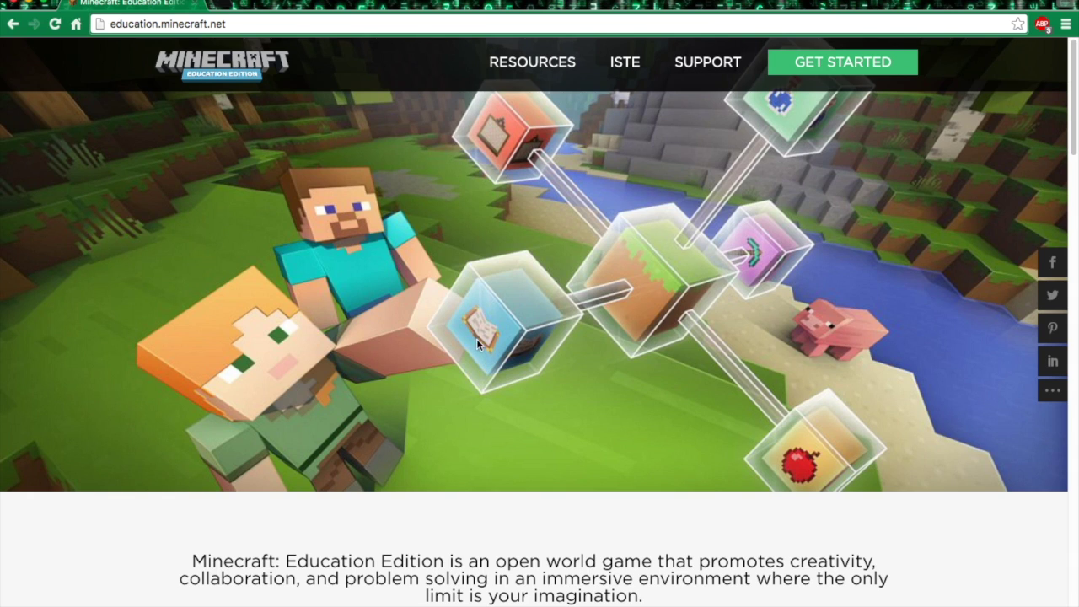
pyautogui.scroll(-6, 464, 324)
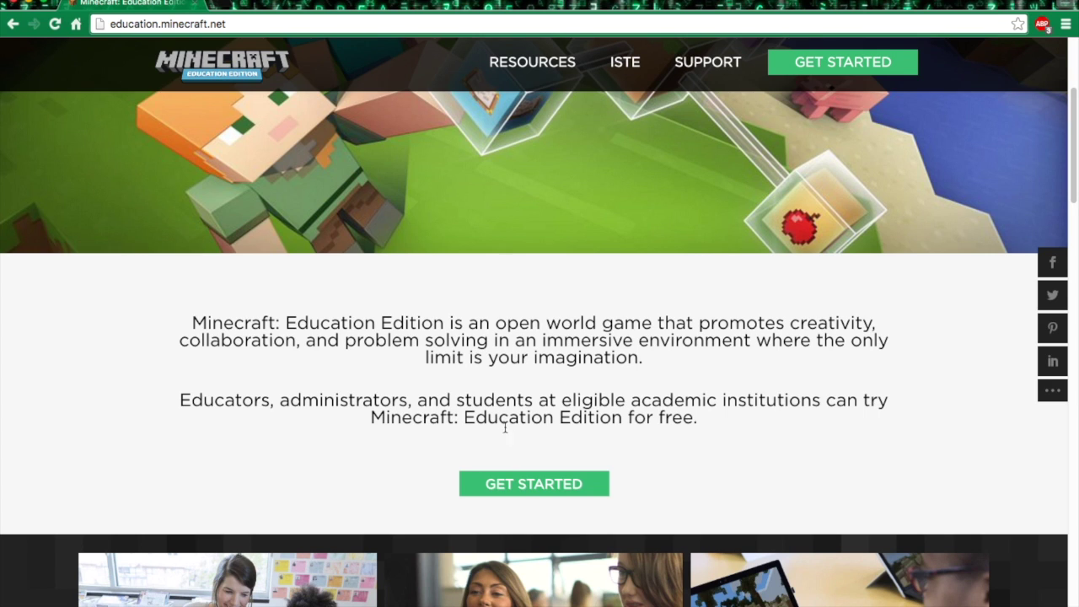
pyautogui.scroll(-3, 538, 403)
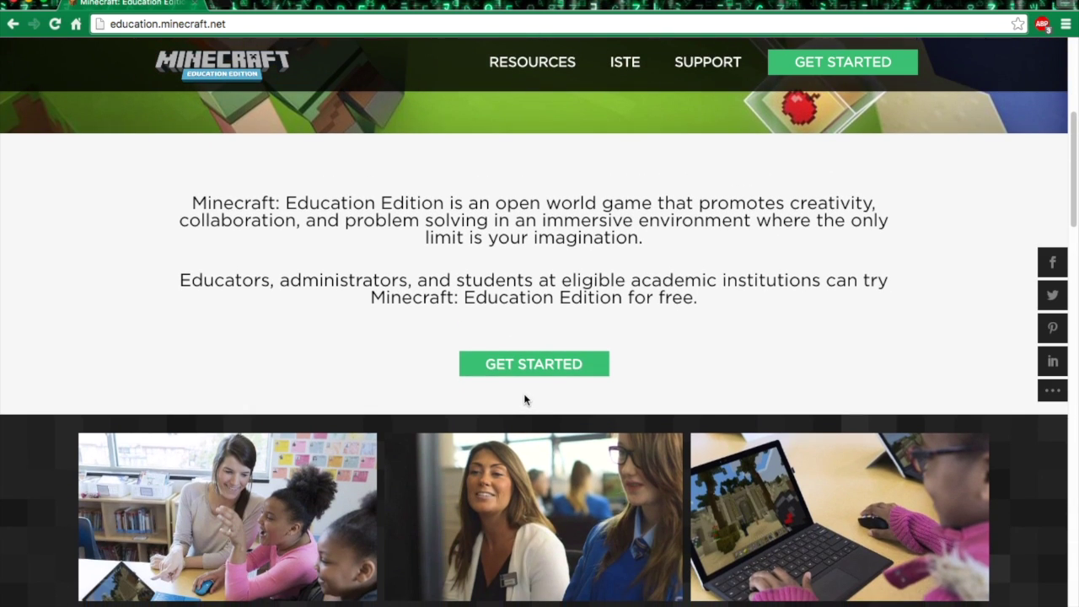
pyautogui.scroll(3, 512, 295)
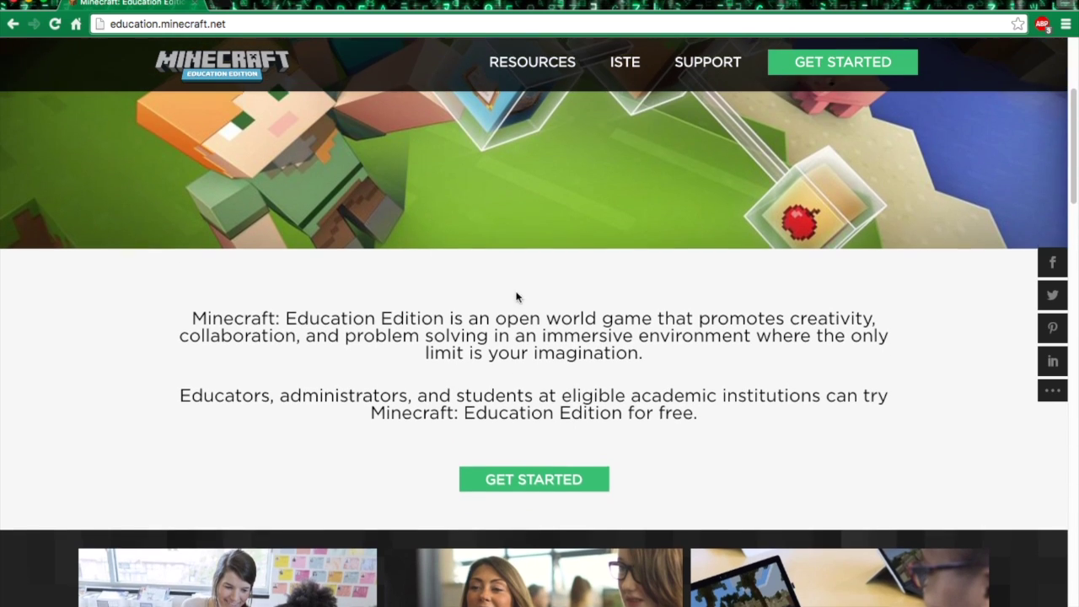
pyautogui.scroll(3, 432, 392)
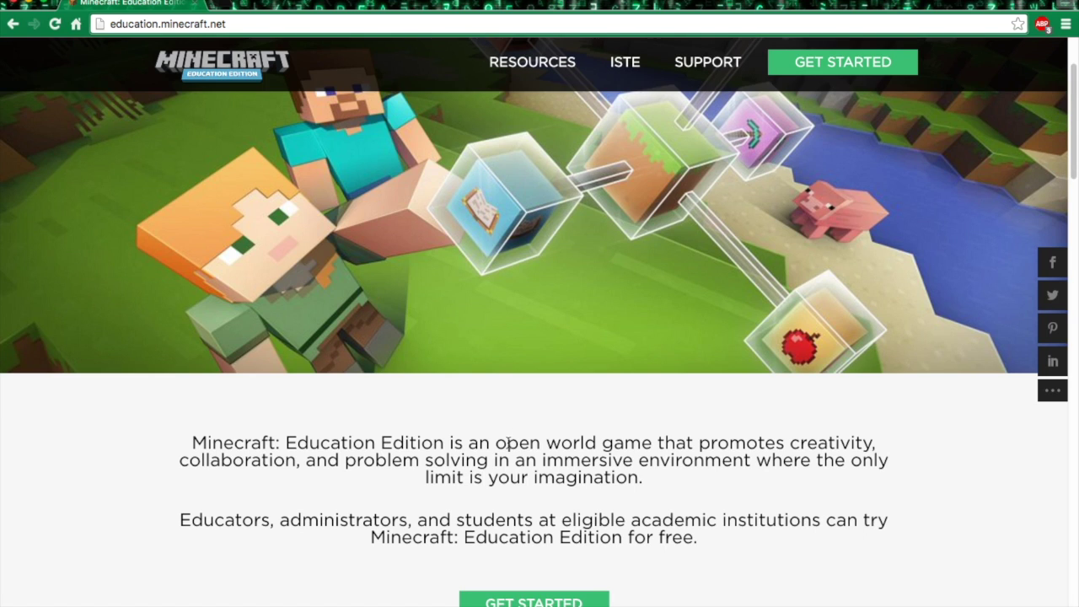
pyautogui.scroll(-2, 508, 441)
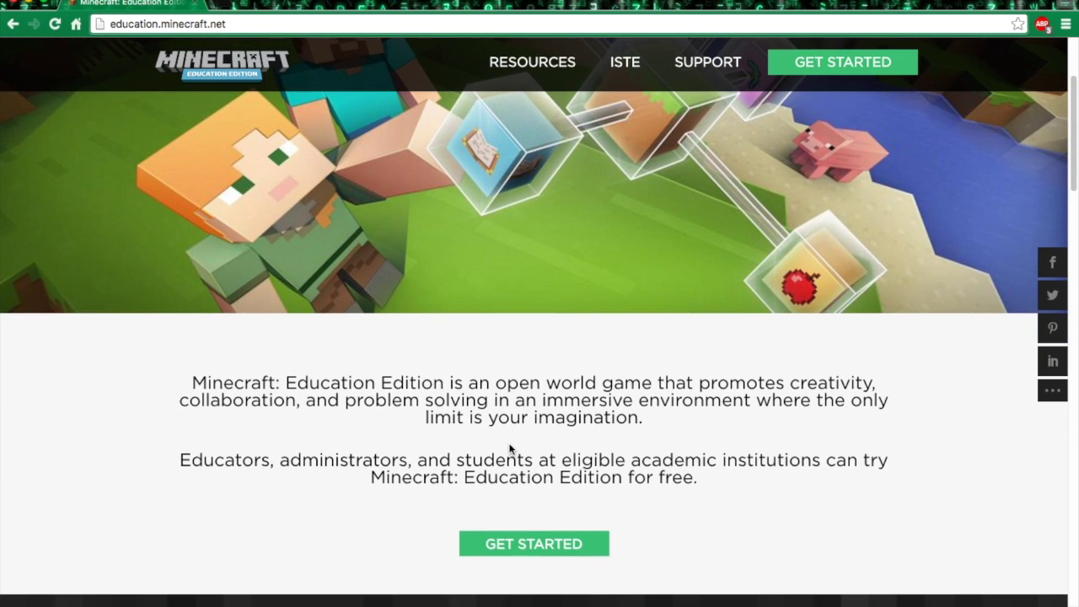
pyautogui.click(549, 543)
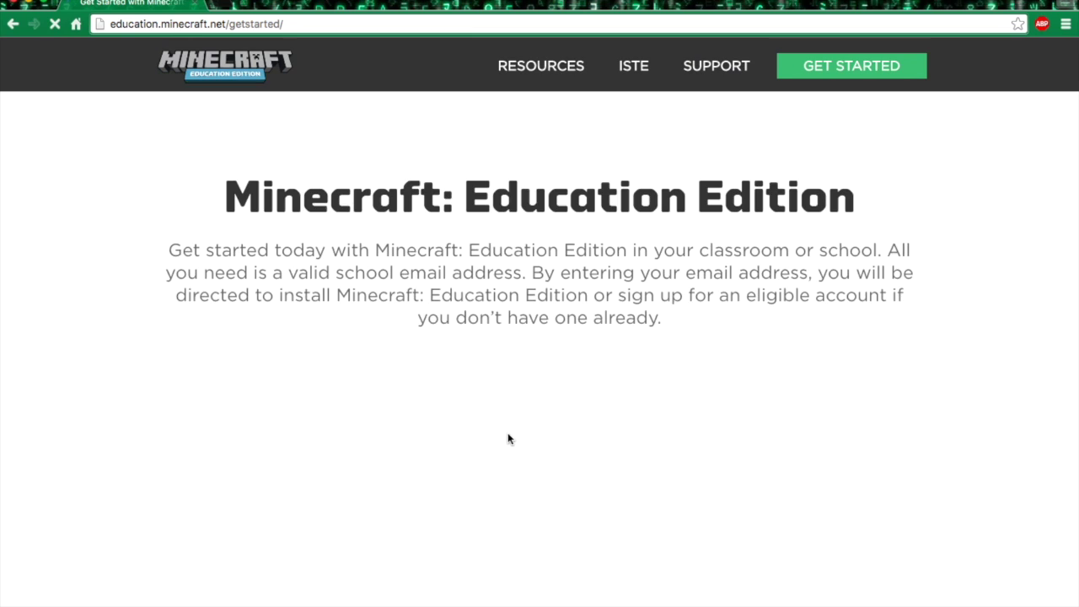
pyautogui.scroll(-3, 453, 382)
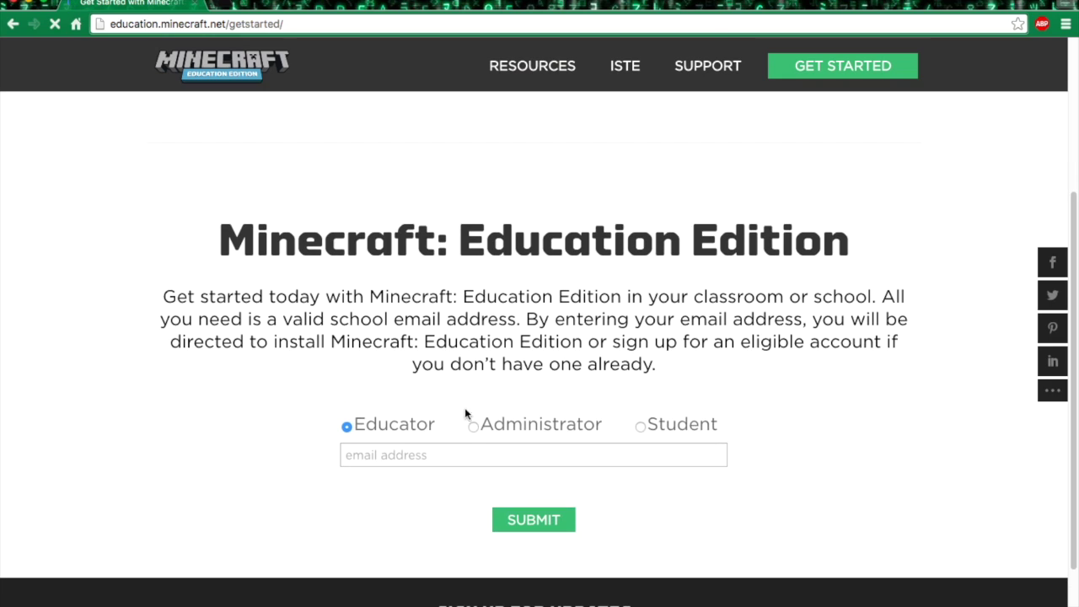
# - Enter the educator's school email address, correct its domain, and submit it
pyautogui.click(480, 455)
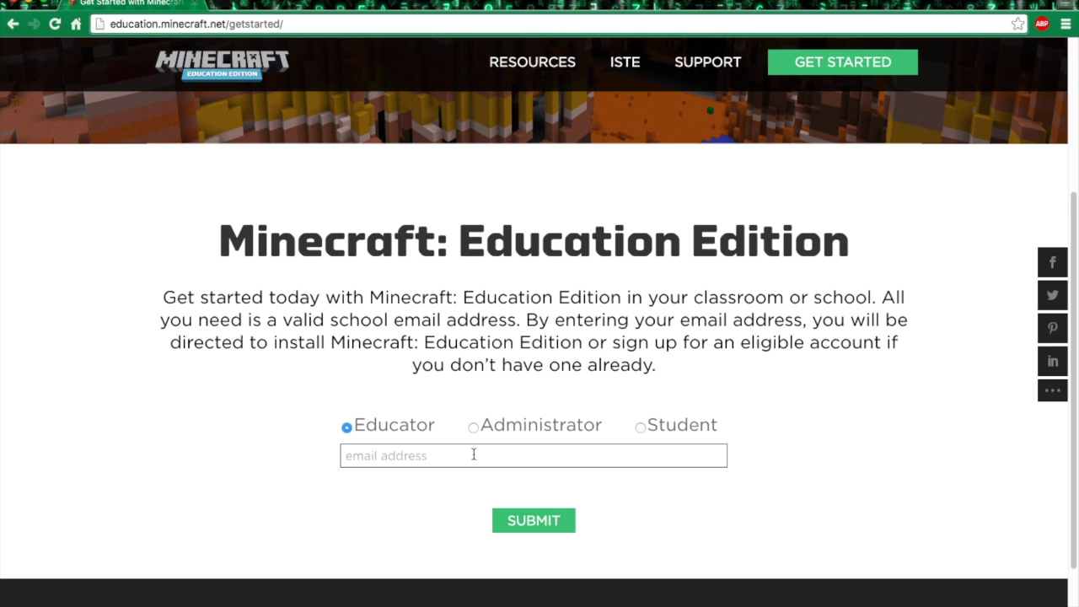
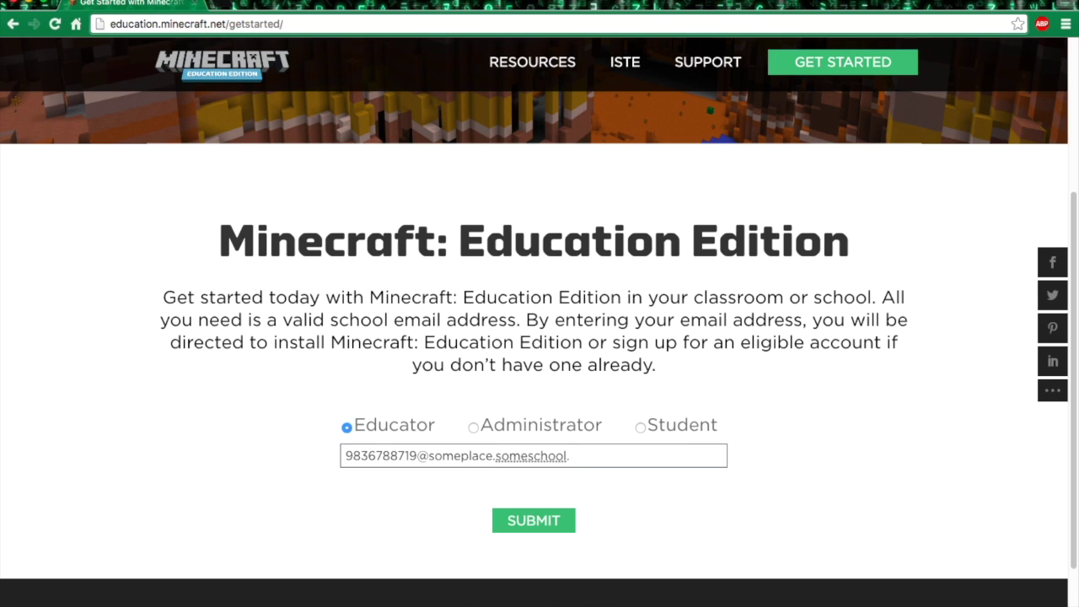
pyautogui.click(548, 519)
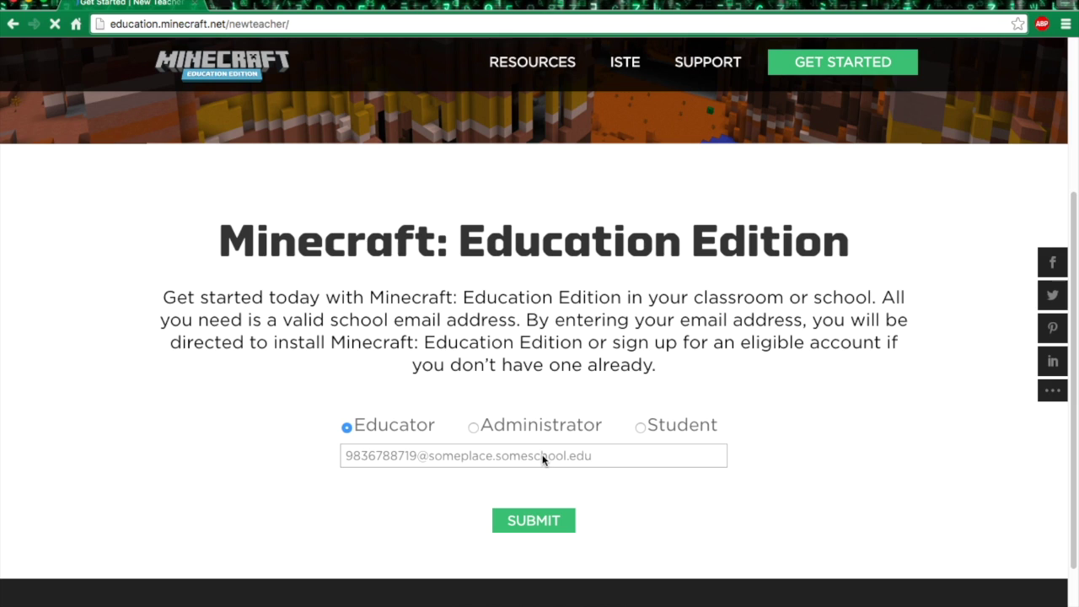
# - Read the New Teacher notice that an Office 365 Education school account is required
pyautogui.scroll(-3, 487, 353)
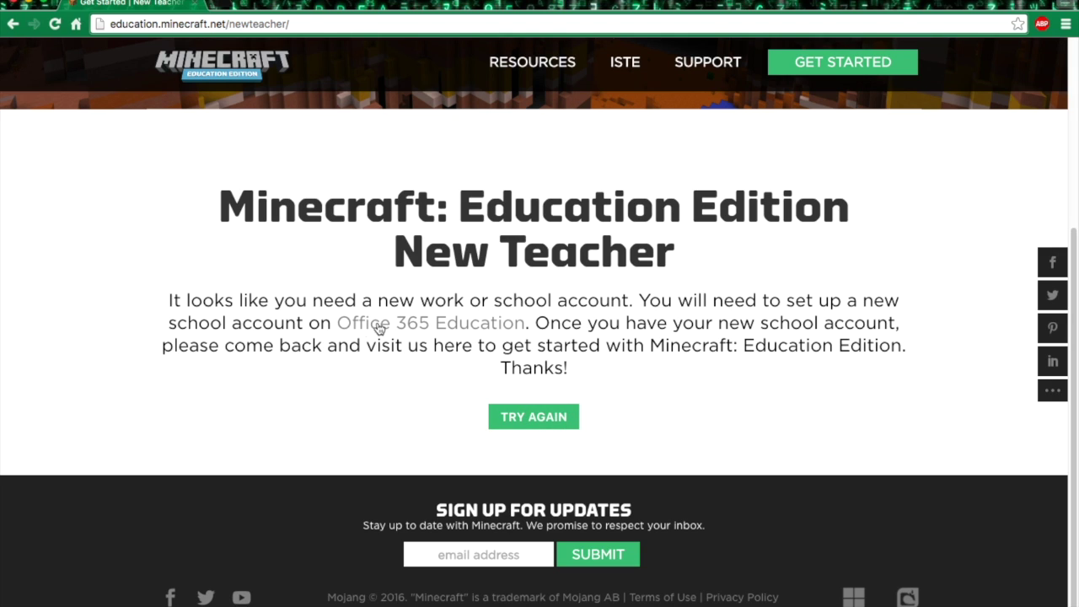
pyautogui.moveTo(224, 300); pyautogui.dragTo(709, 390)
pyautogui.click(708, 390)
pyautogui.scroll(2, 430, 337)
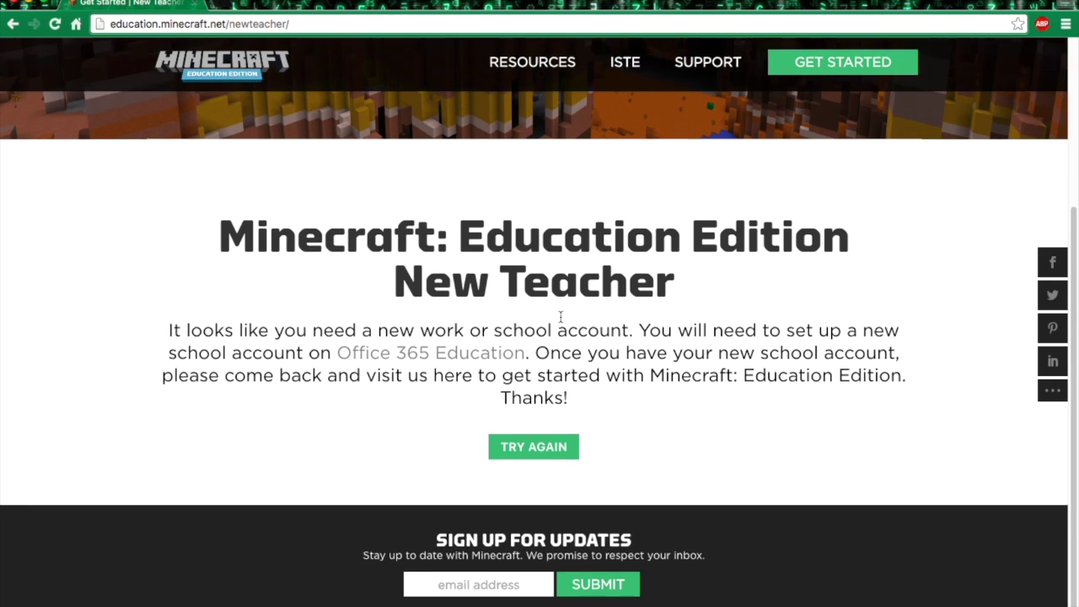
pyautogui.scroll(-2, 438, 396)
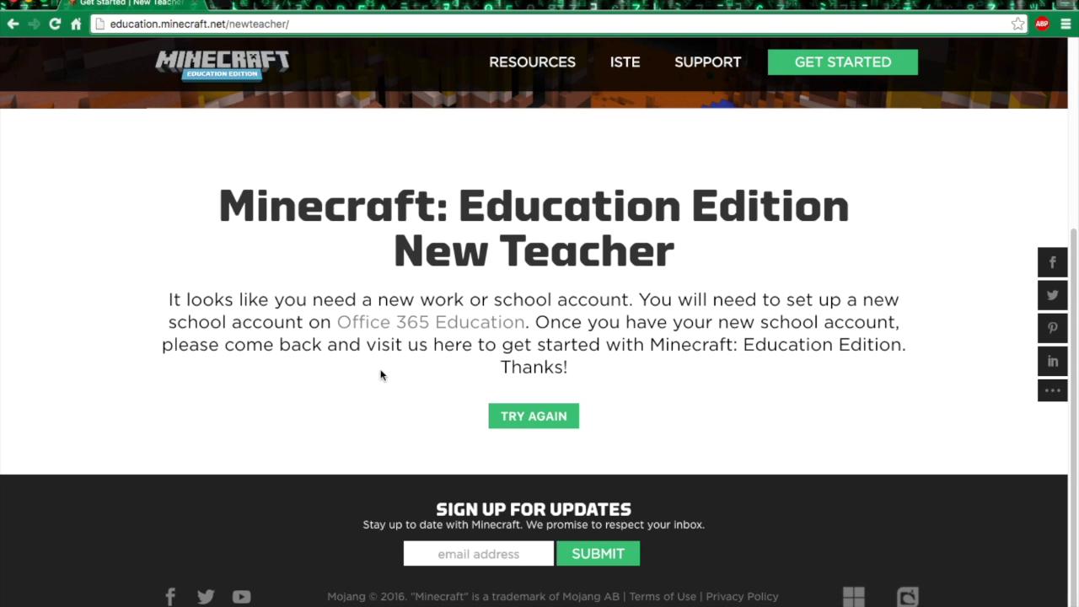
pyautogui.scroll(1, 403, 333)
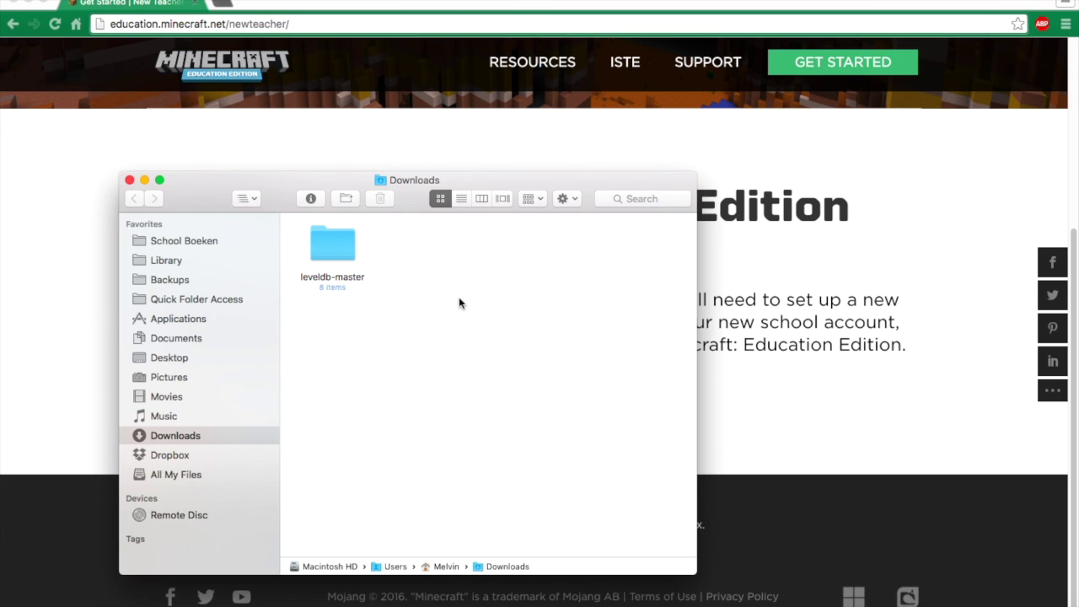
# - Close the Finder Downloads window so the game's Login window is visible
pyautogui.click(130, 181)
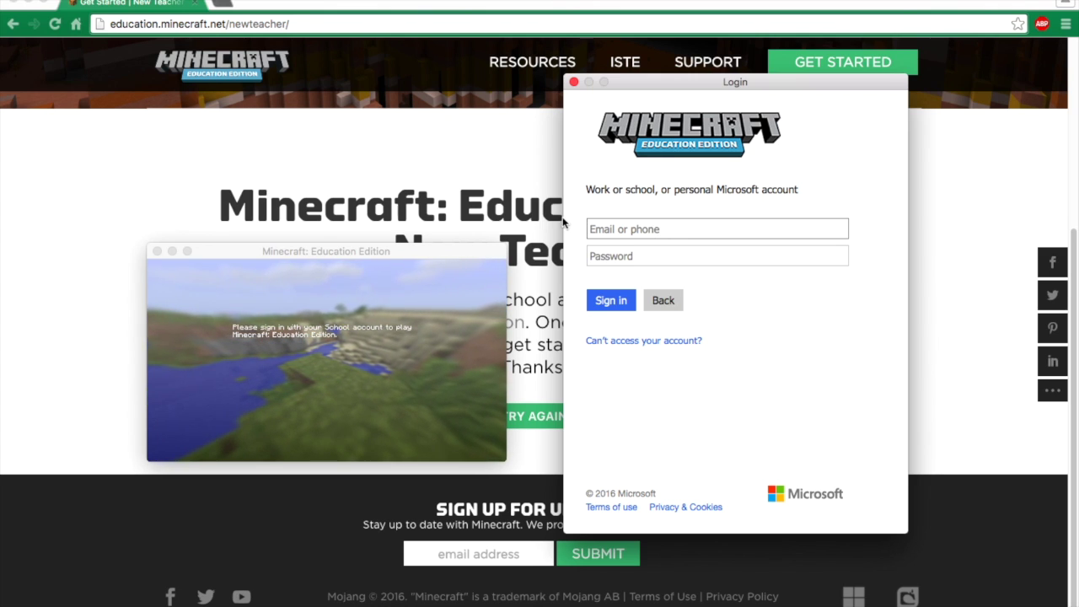
# - Erase stray characters from the sign-in field, then move and maximise the game window
pyautogui.write('Tlg')
pyautogui.press('BackSpace')
pyautogui.press('BackSpace')
pyautogui.press('BackSpace')
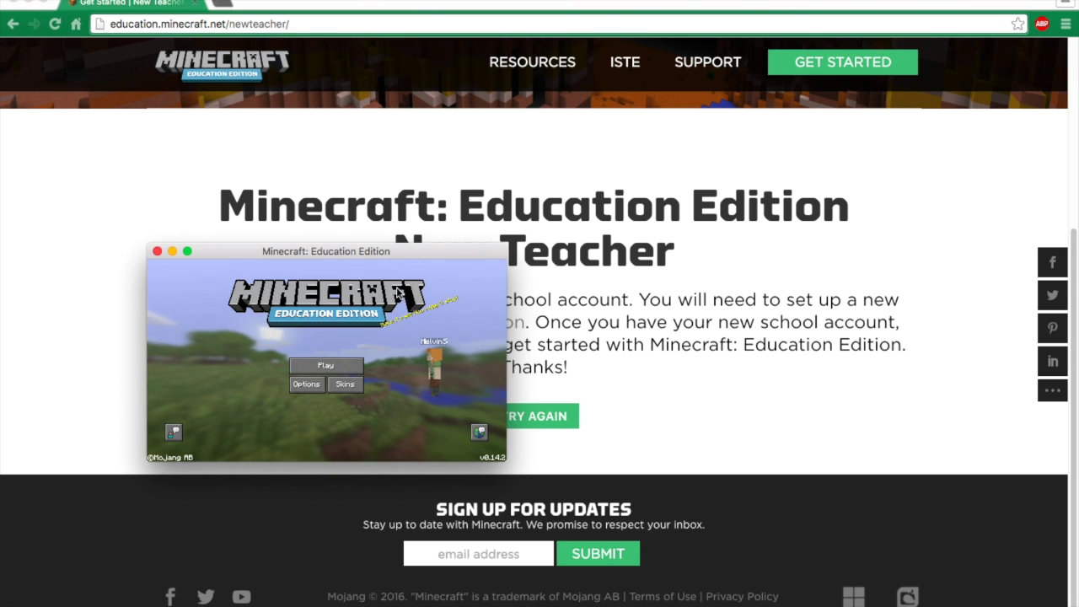
pyautogui.moveTo(383, 251); pyautogui.dragTo(589, 165)
pyautogui.doubleClick(589, 165)
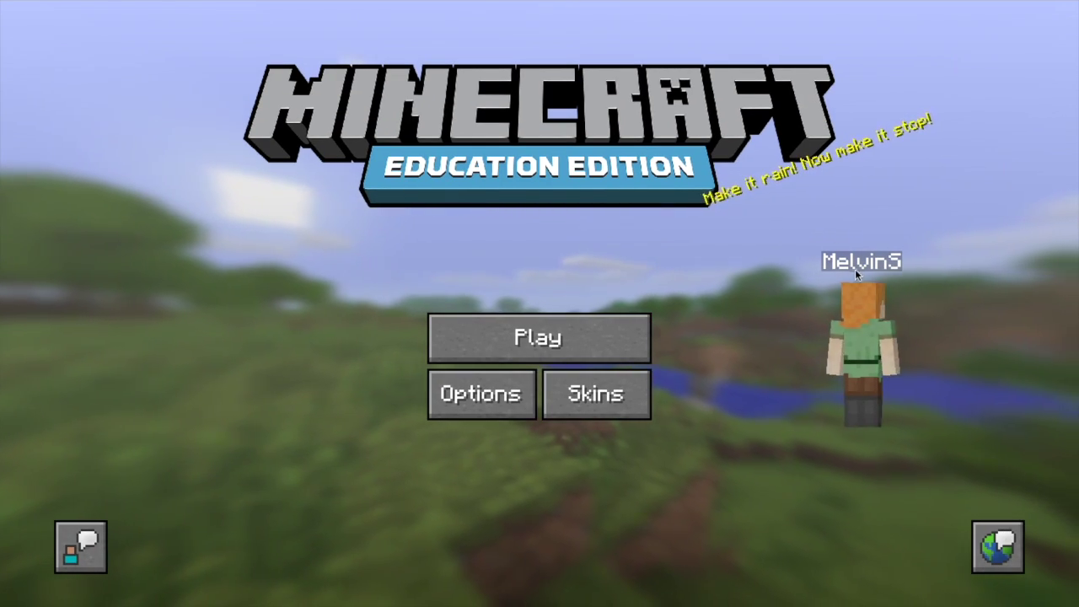
# - Choose the golden-robed skin in the Education Edition Skins gallery and return to the main menu
pyautogui.click(893, 268)
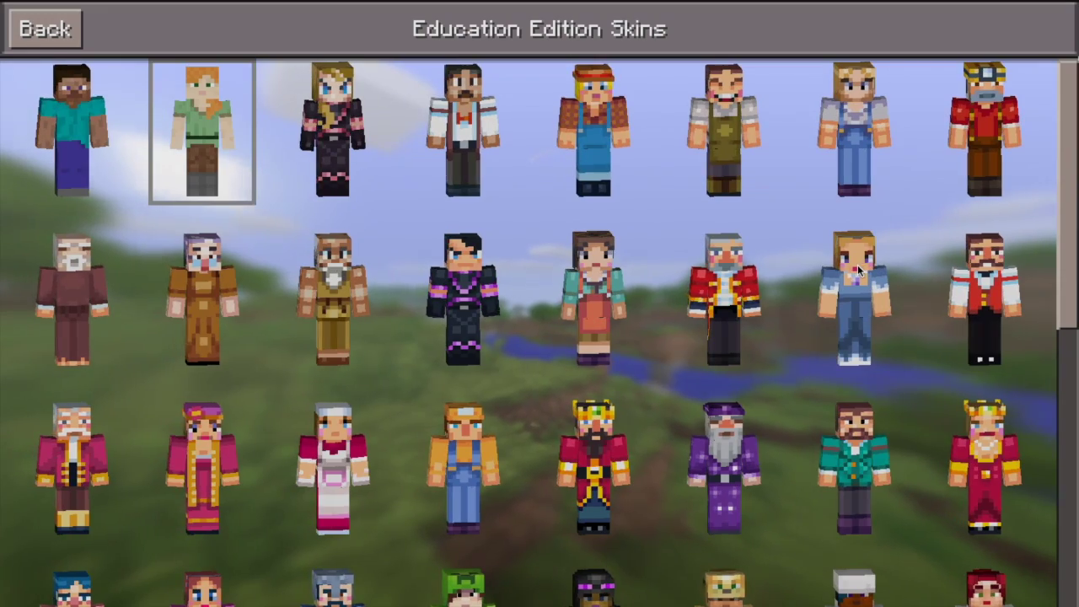
pyautogui.scroll(-10, 285, 169)
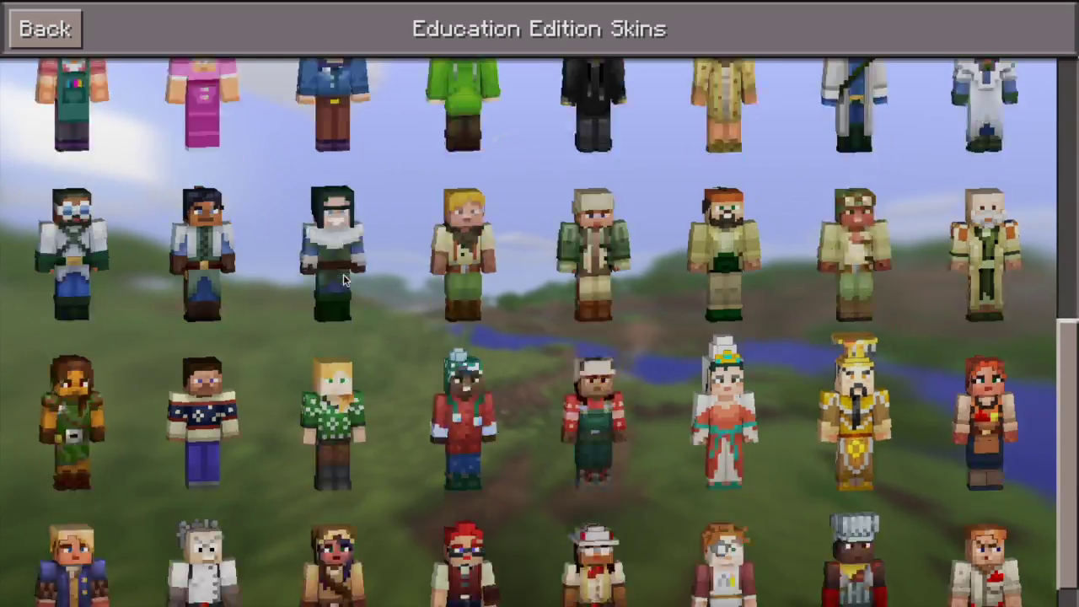
pyautogui.scroll(10, 329, 411)
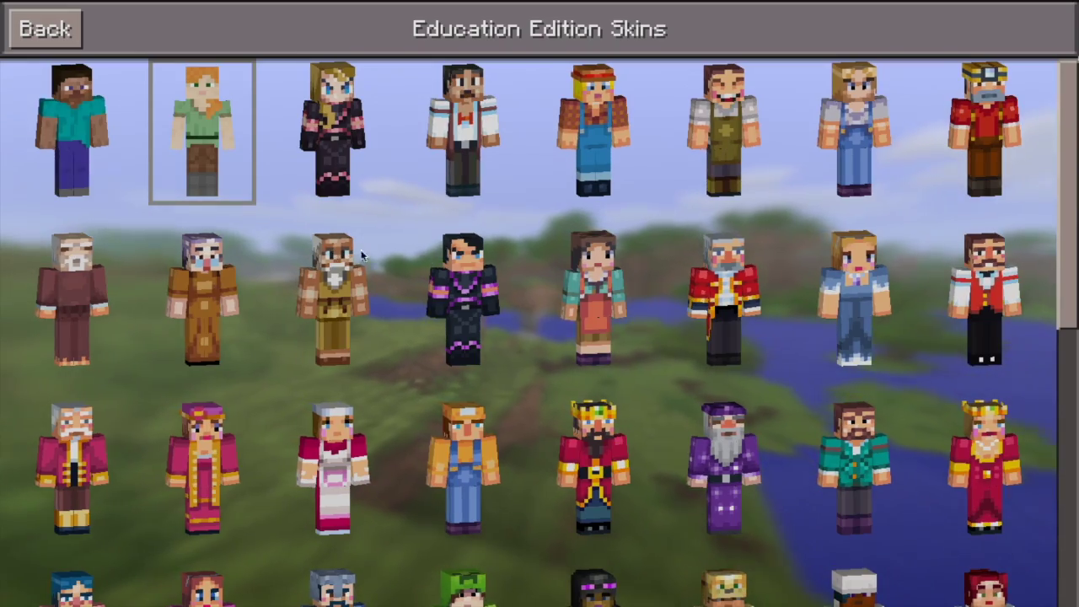
pyautogui.scroll(-1, 769, 257)
pyautogui.scroll(-5, 770, 263)
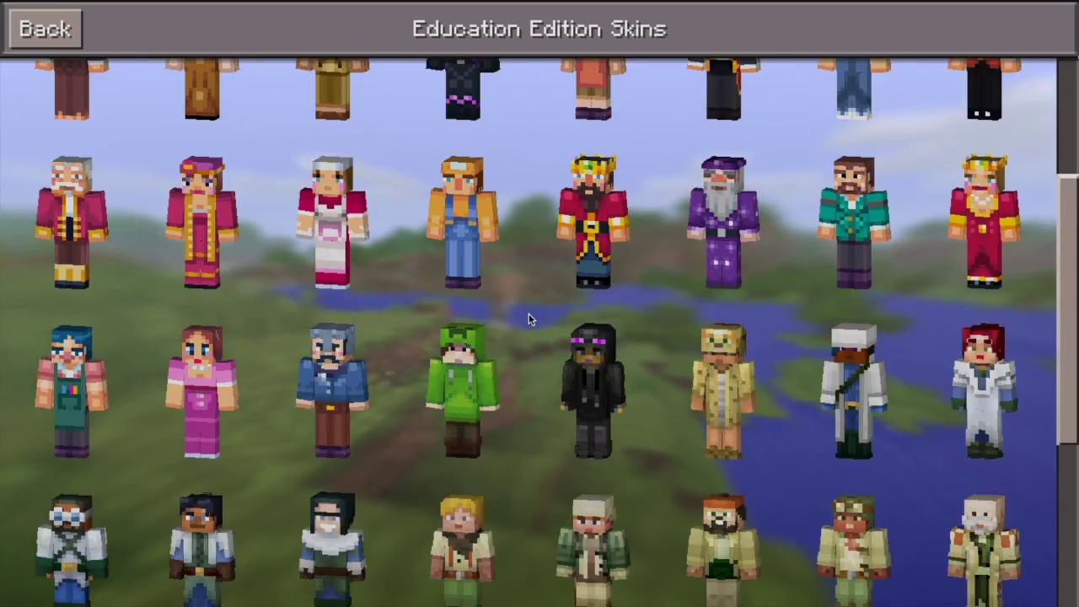
pyautogui.scroll(-3, 440, 310)
pyautogui.scroll(2, 455, 300)
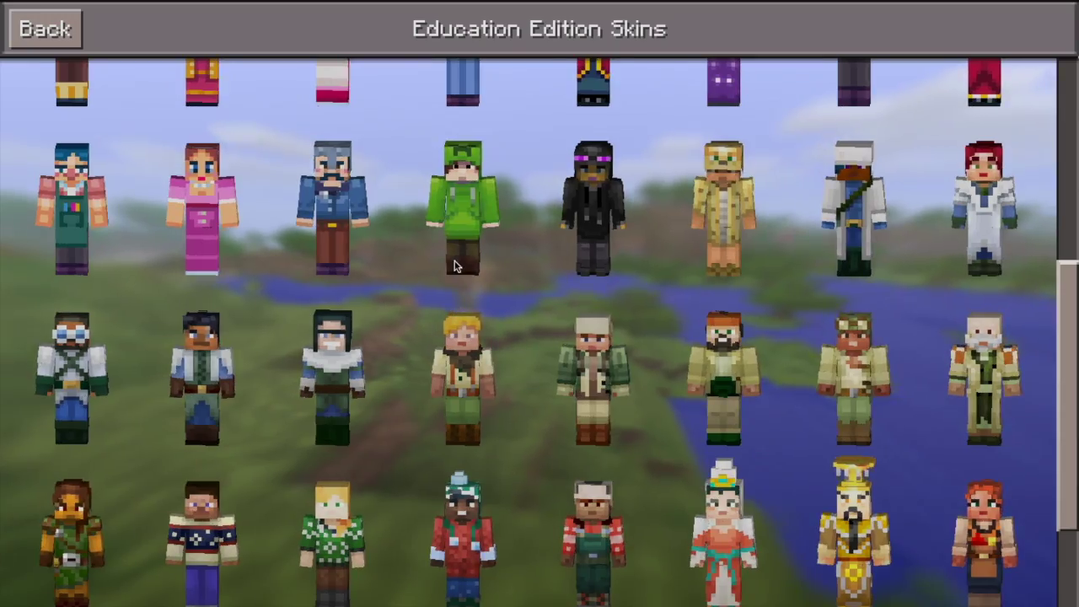
pyautogui.scroll(-3, 640, 328)
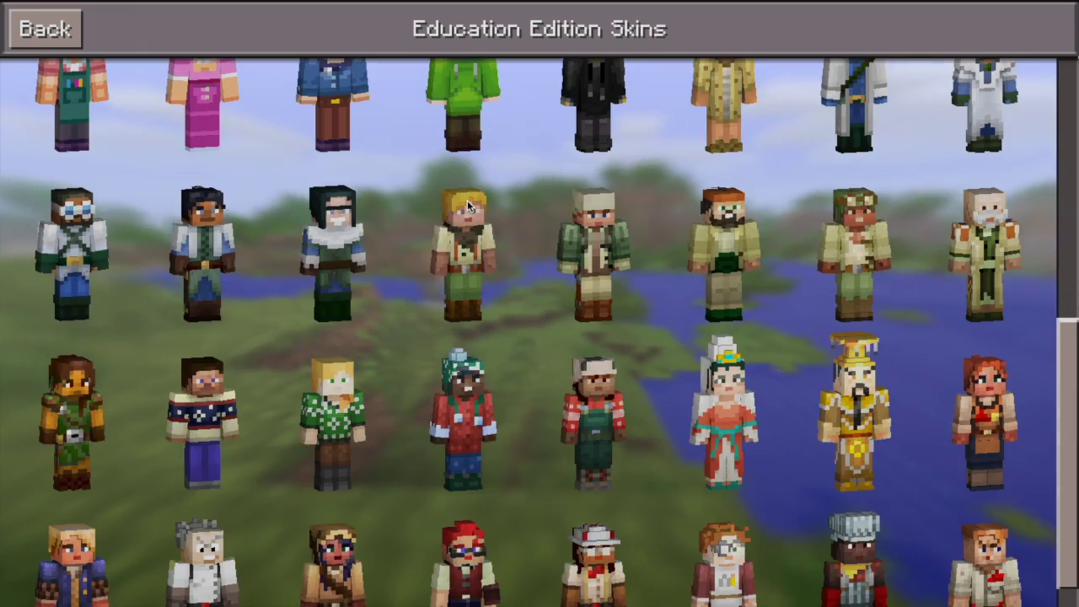
pyautogui.scroll(-1, 835, 426)
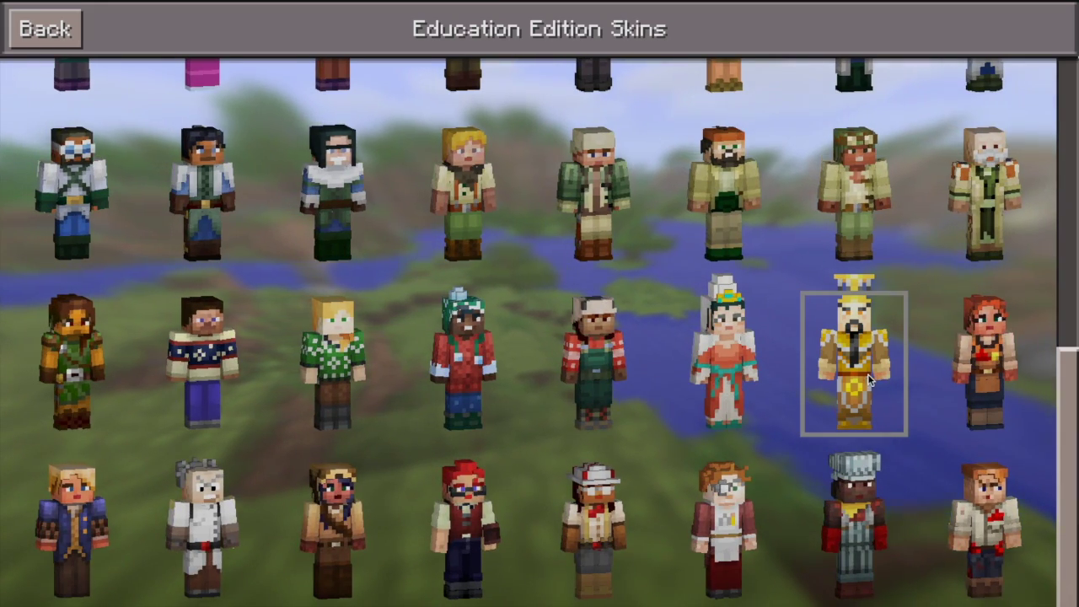
pyautogui.click(34, 21)
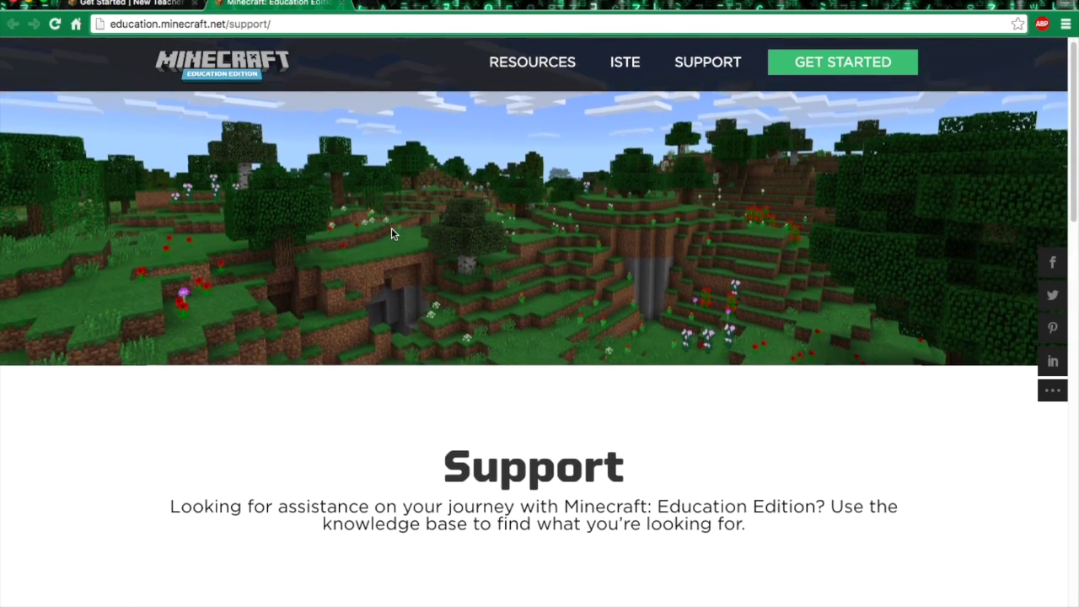
# - Scroll through the Support knowledge-base categories, returning to the top with Home along the way
pyautogui.scroll(-5, 391, 234)
pyautogui.scroll(2, 401, 226)
pyautogui.scroll(-8, 401, 226)
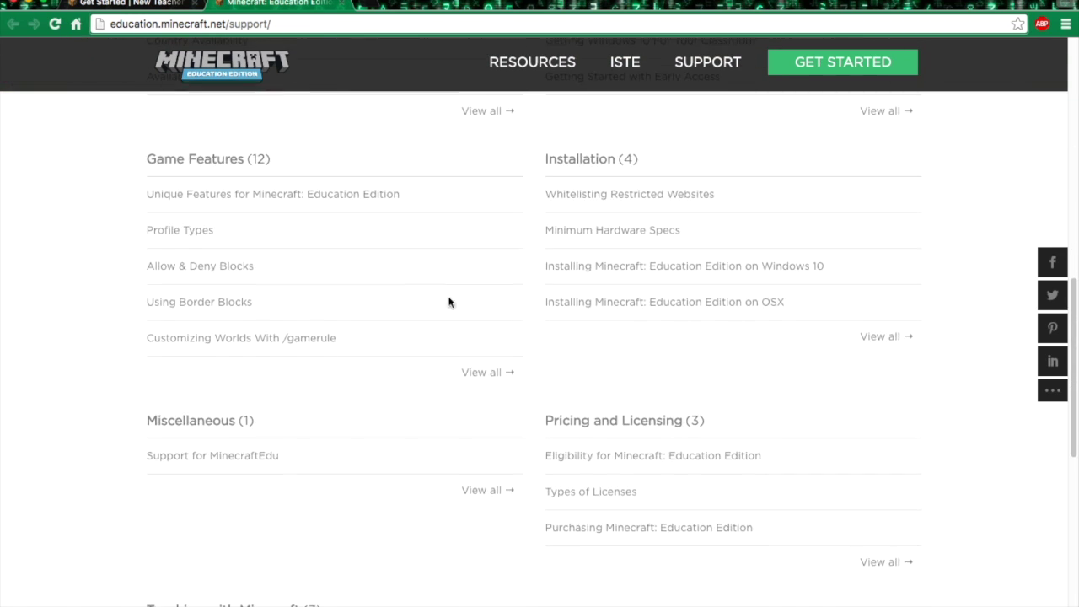
pyautogui.scroll(-9, 477, 325)
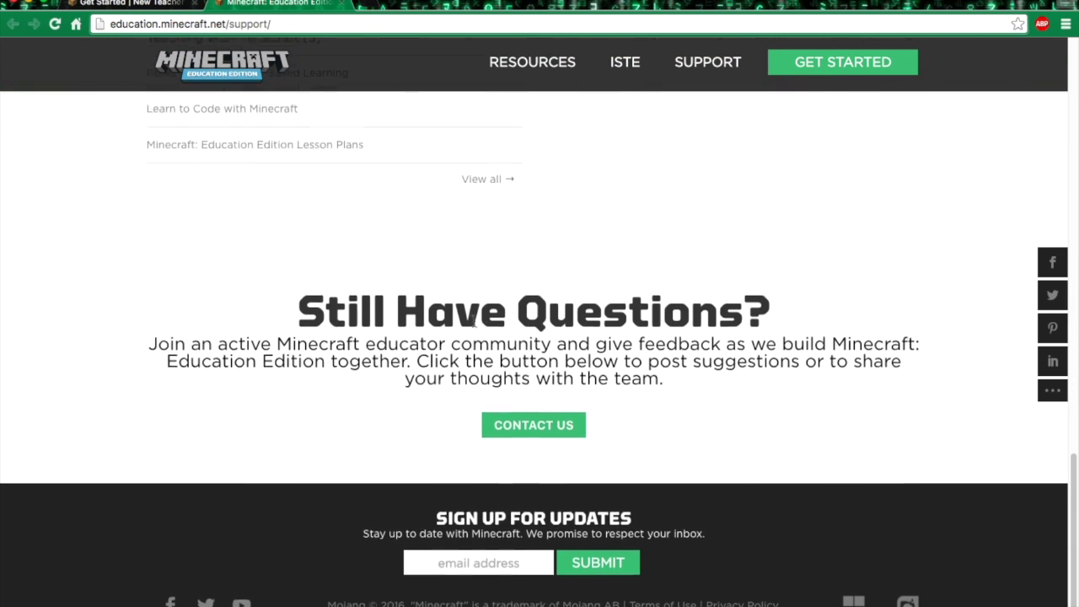
pyautogui.press('Home')
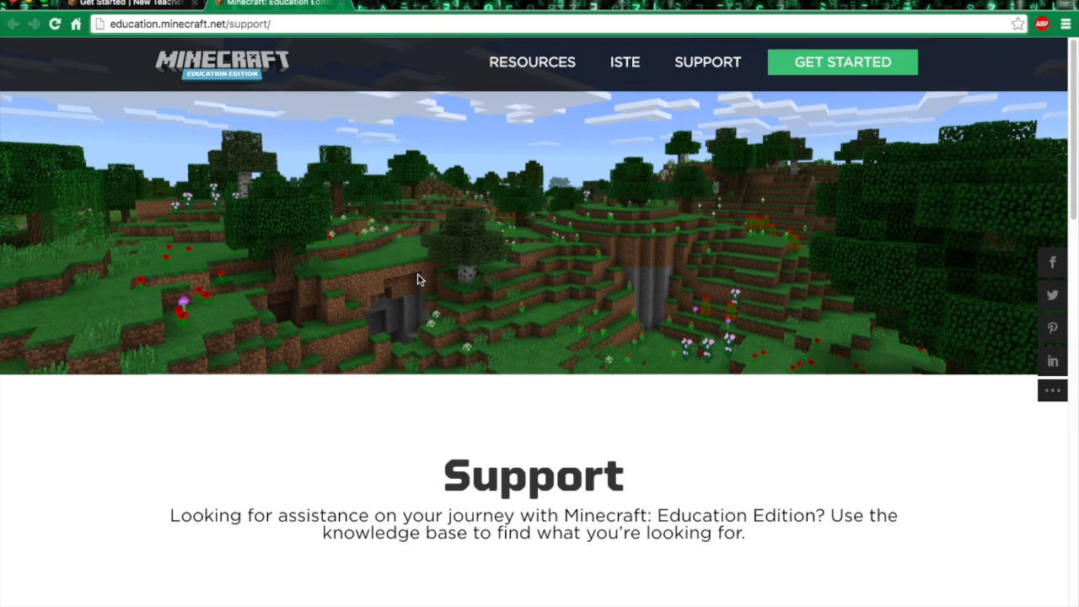
pyautogui.scroll(-7, 418, 266)
pyautogui.scroll(-3, 301, 379)
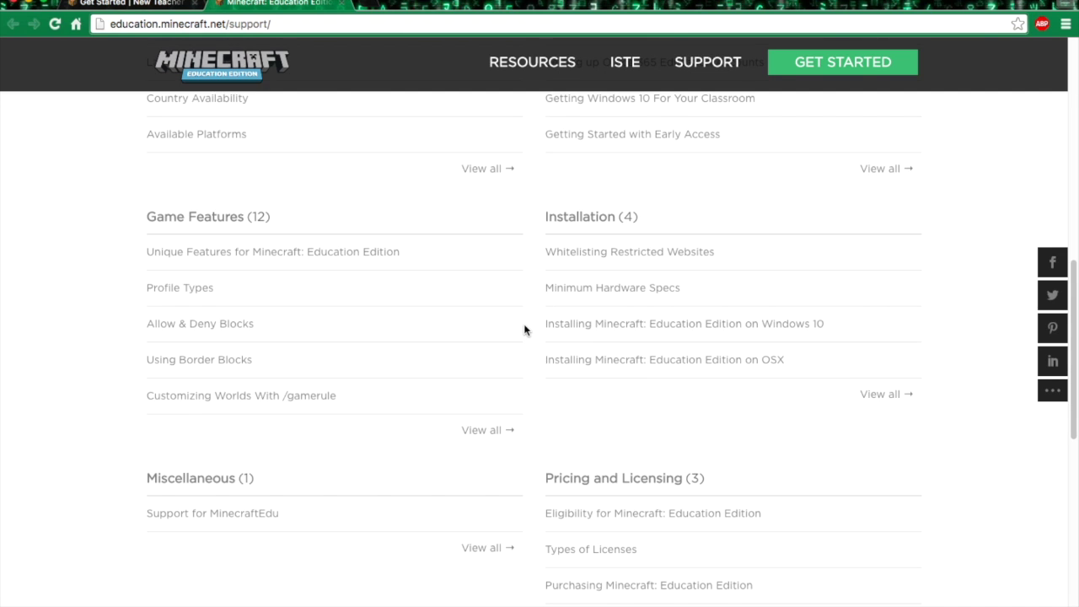
pyautogui.scroll(5, 524, 330)
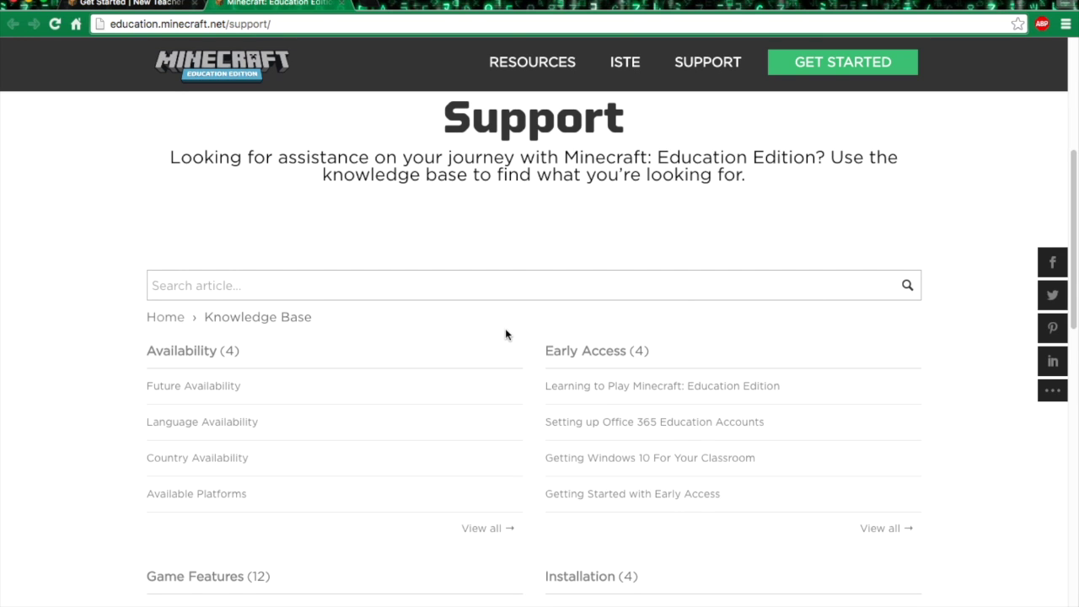
pyautogui.scroll(-2, 494, 338)
pyautogui.scroll(-4, 543, 456)
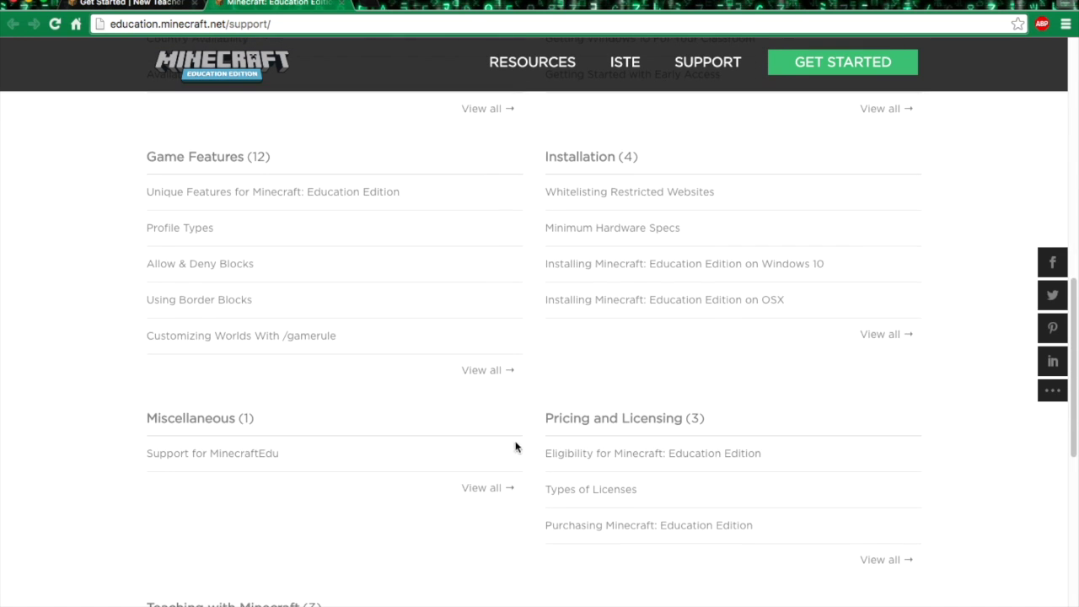